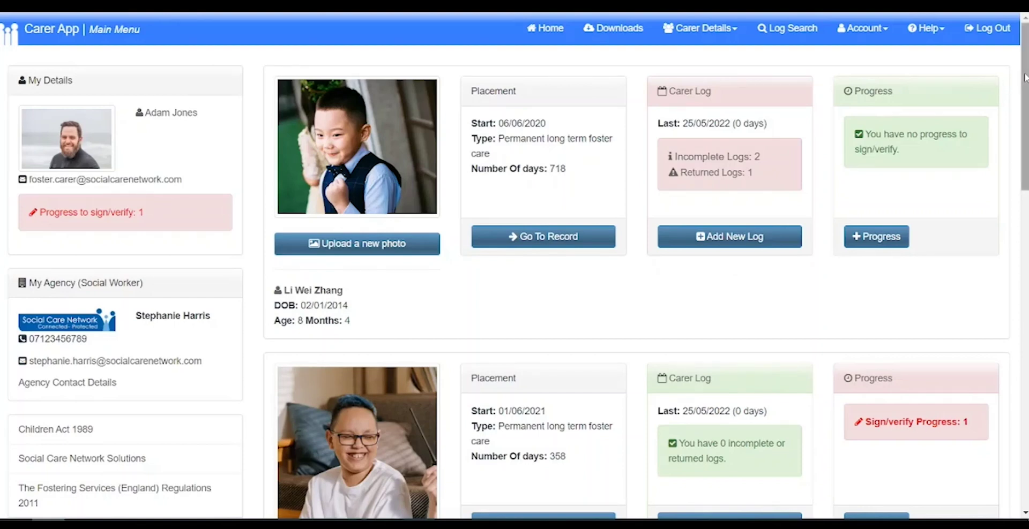
- Look over the child placements on the main menu, view the carer's own details page, and return to the main menu
scroll(1015, 107, down, 2)
scroll(1014, 115, down, 1)
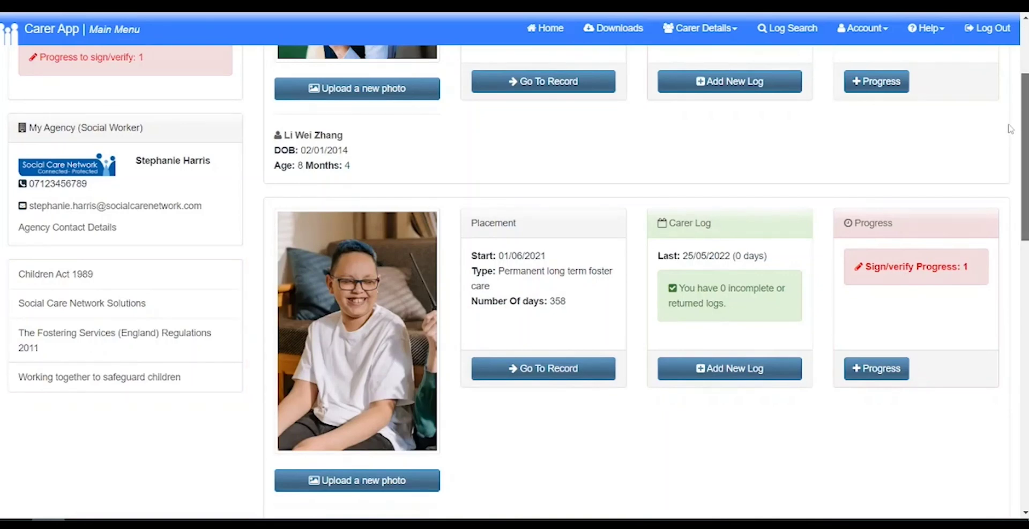
scroll(1010, 128, up, 3)
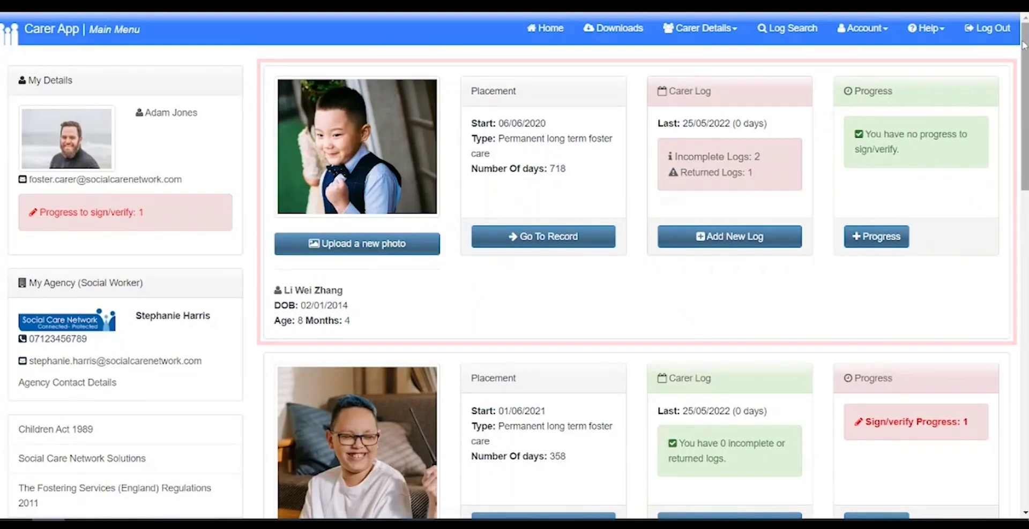
mouse_move(1024, 45)
mouse_down()
mouse_move(1025, 304)
mouse_move(1024, 50)
mouse_up()
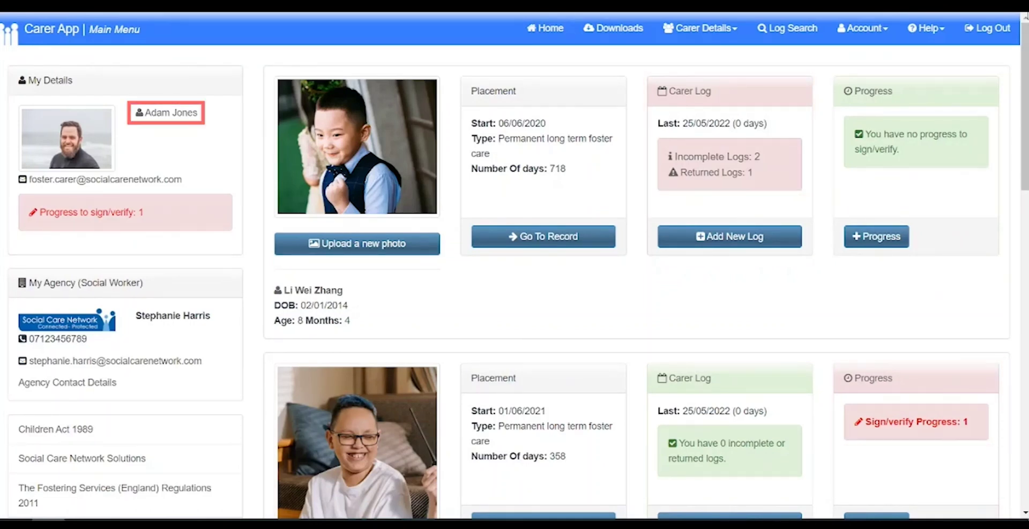
click(172, 112)
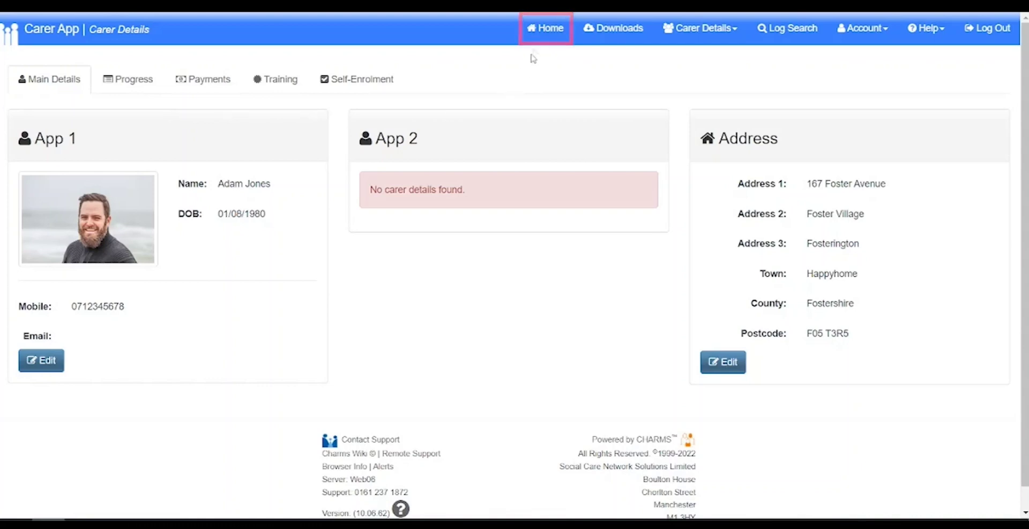
click(545, 31)
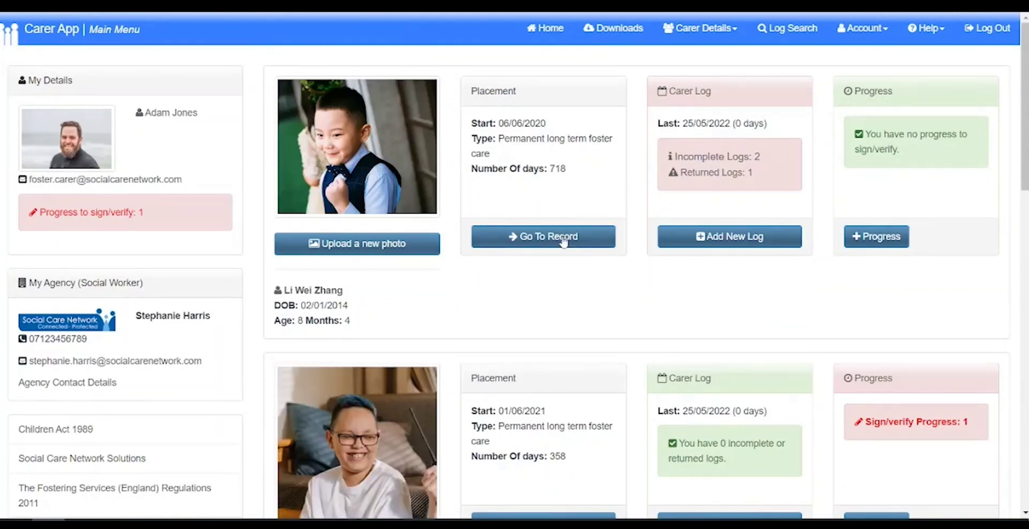
- View the first child's full placement record and return to the main menu
click(563, 239)
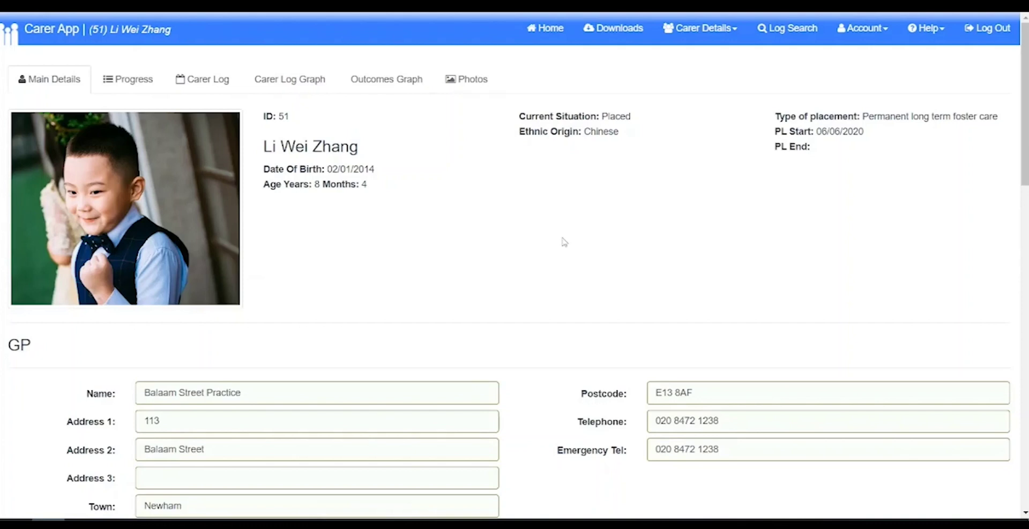
click(548, 28)
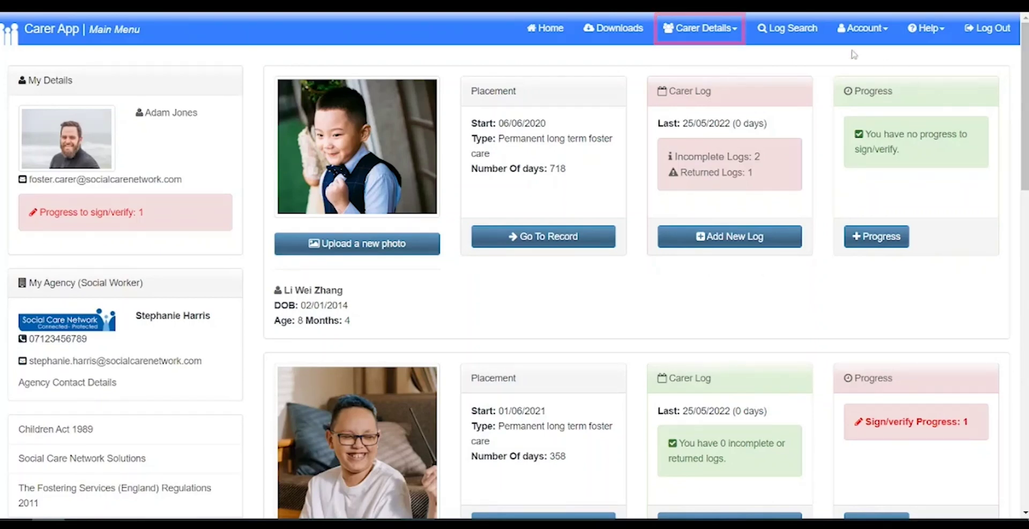
- Check which options are offered for carer details, account settings and help
click(728, 31)
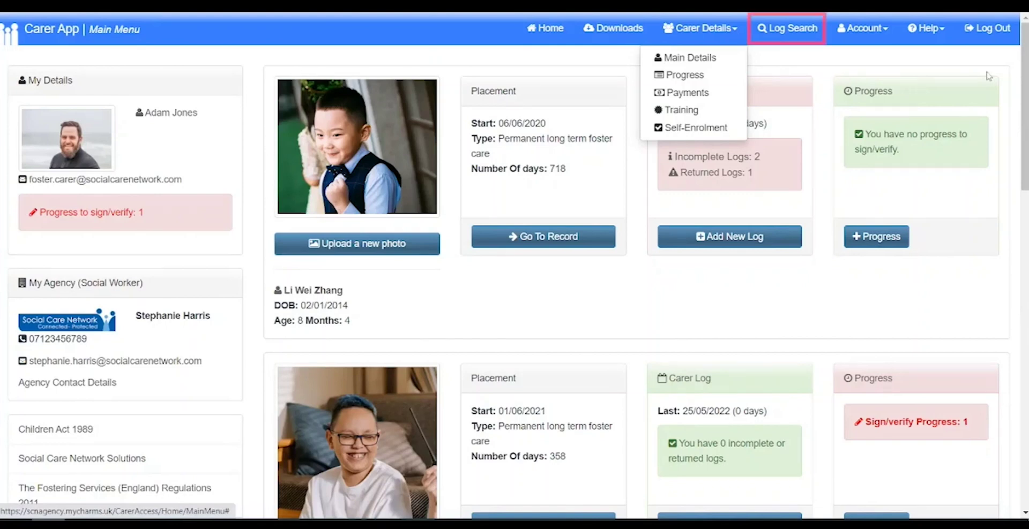
click(1018, 98)
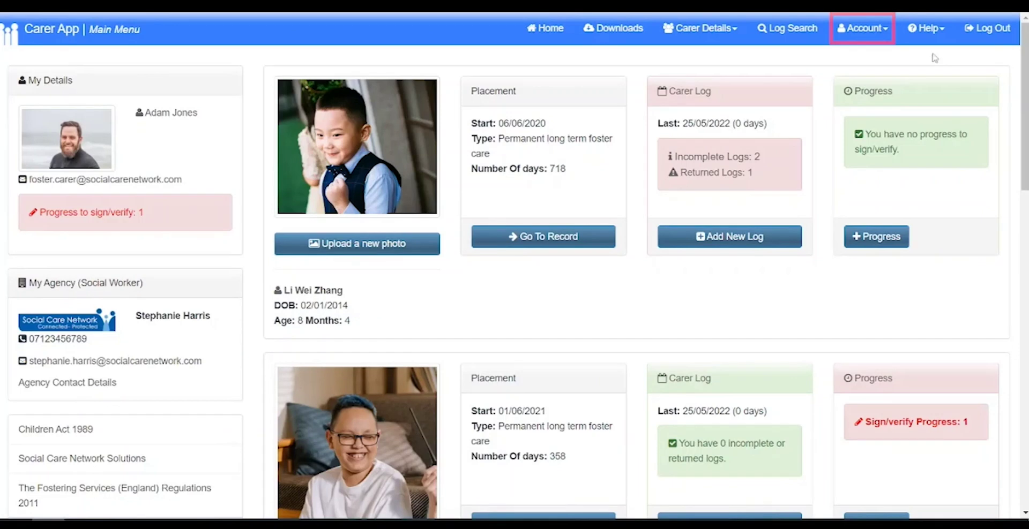
click(885, 33)
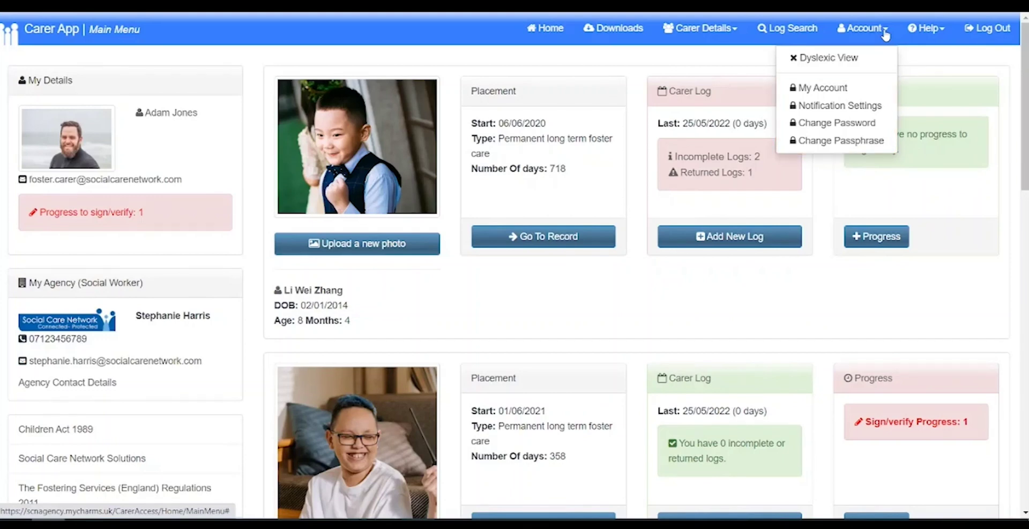
click(963, 59)
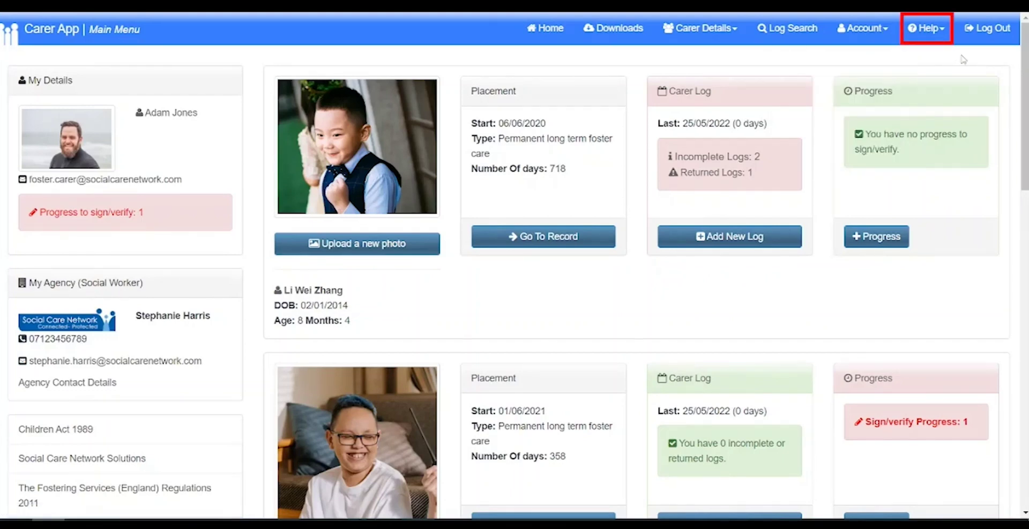
click(940, 31)
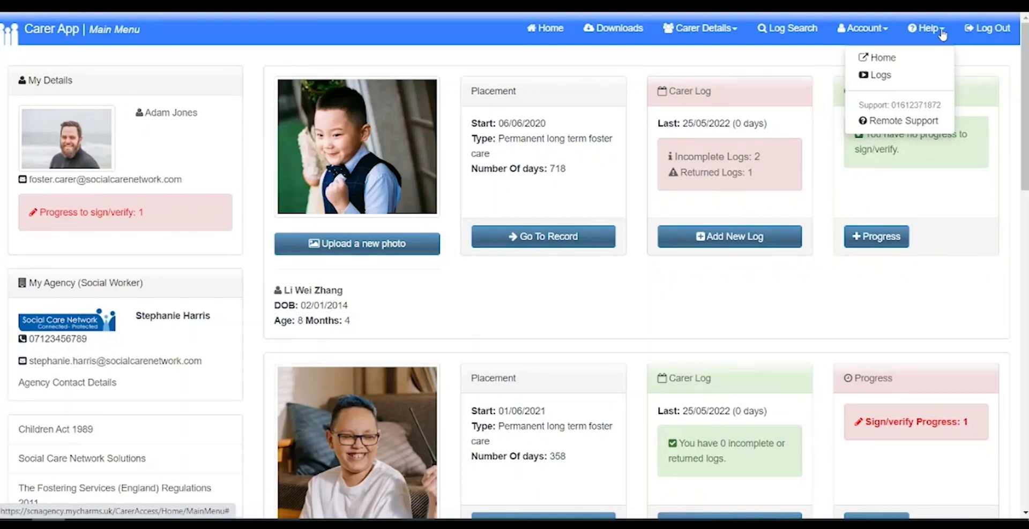
click(974, 60)
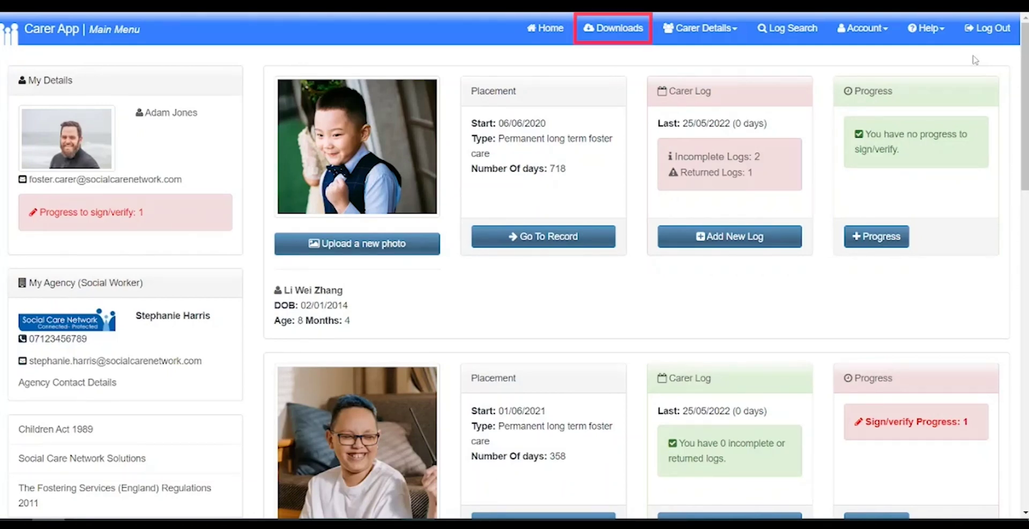
- In the downloads document store, check the available actions for Statement of Purpose.docx and Foster Carer Handbook.docx, and the group filter choices
click(612, 33)
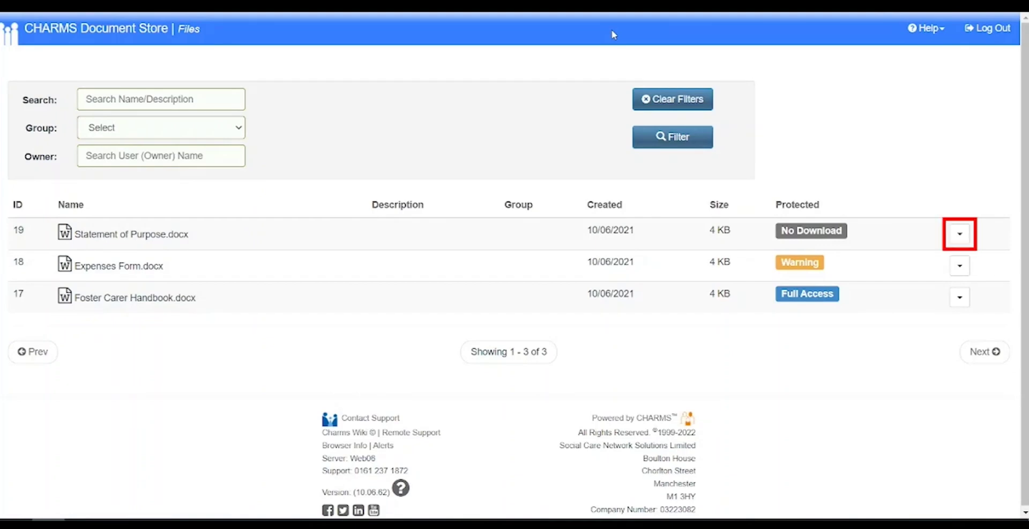
click(960, 234)
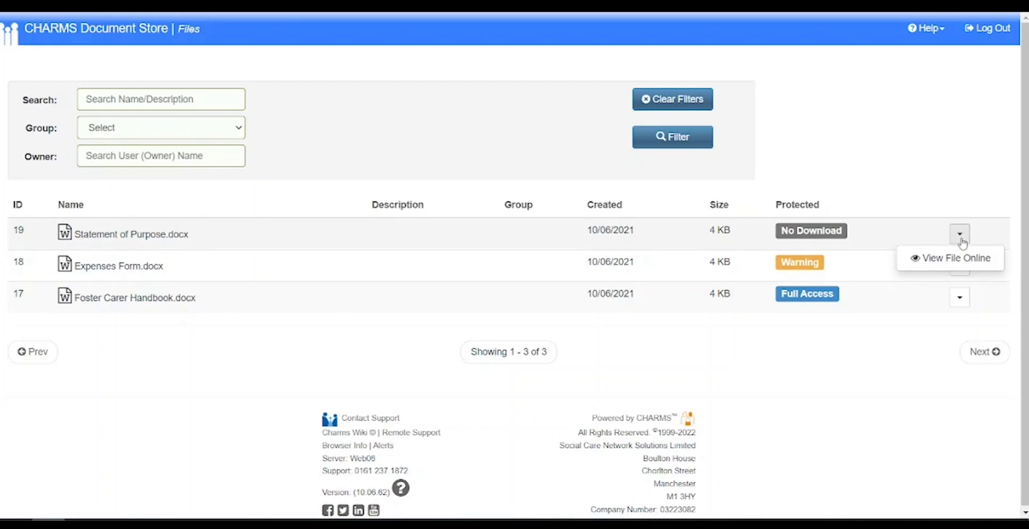
click(983, 196)
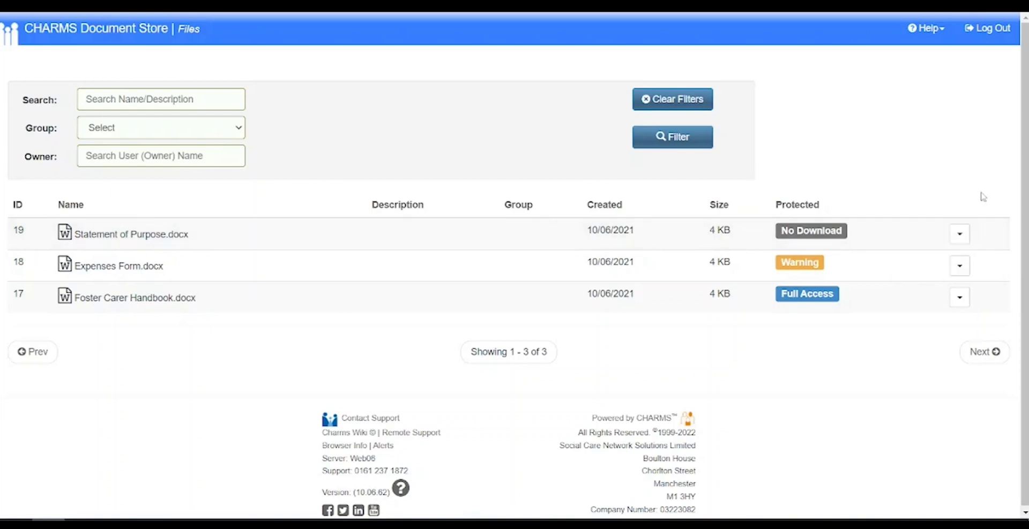
click(962, 300)
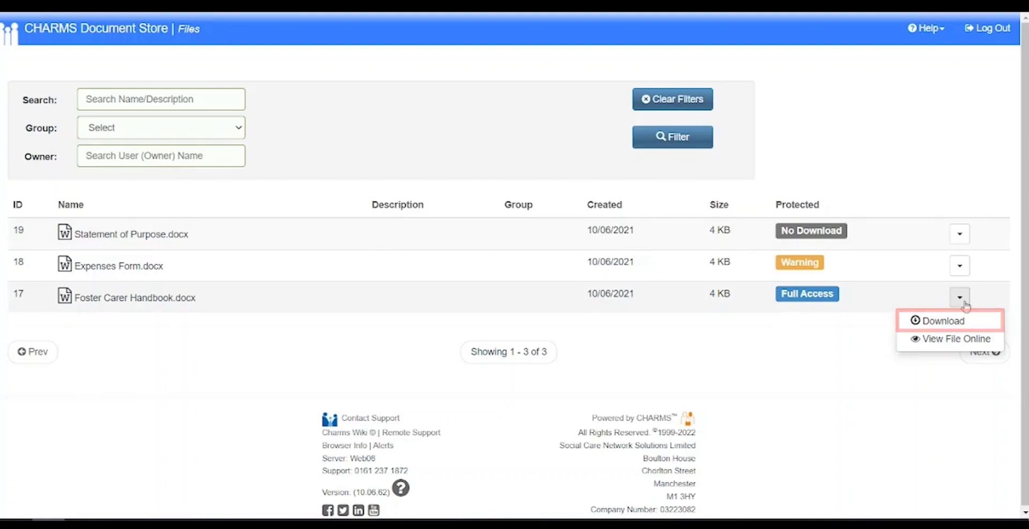
click(920, 135)
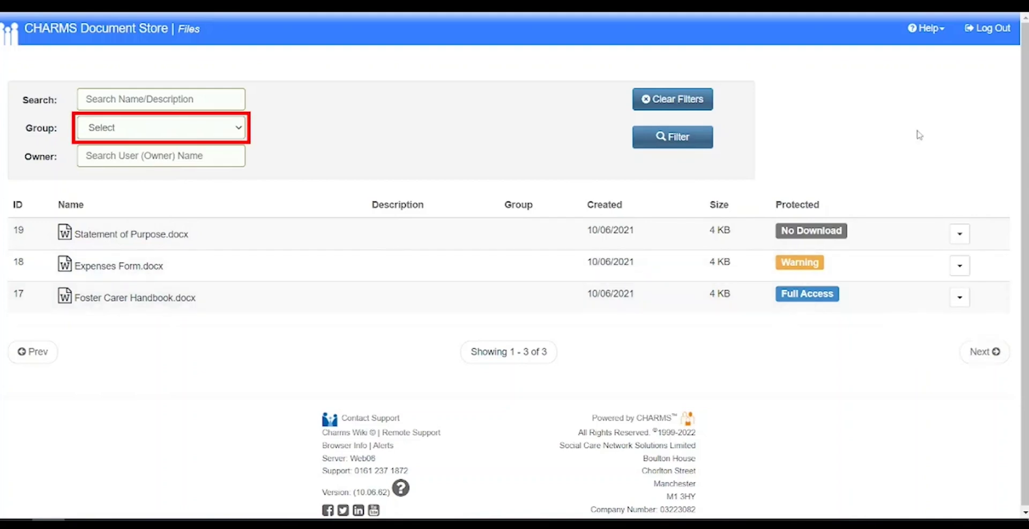
click(222, 126)
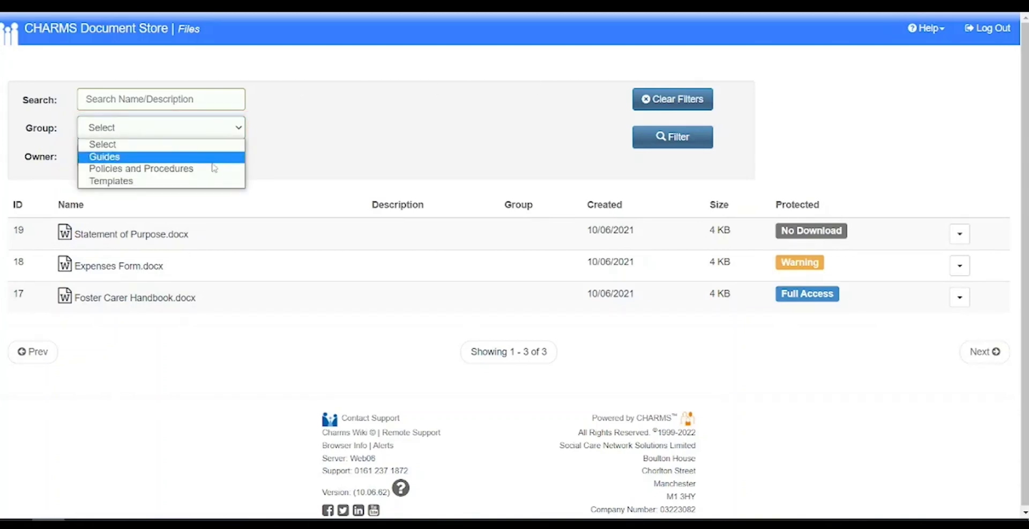
click(375, 128)
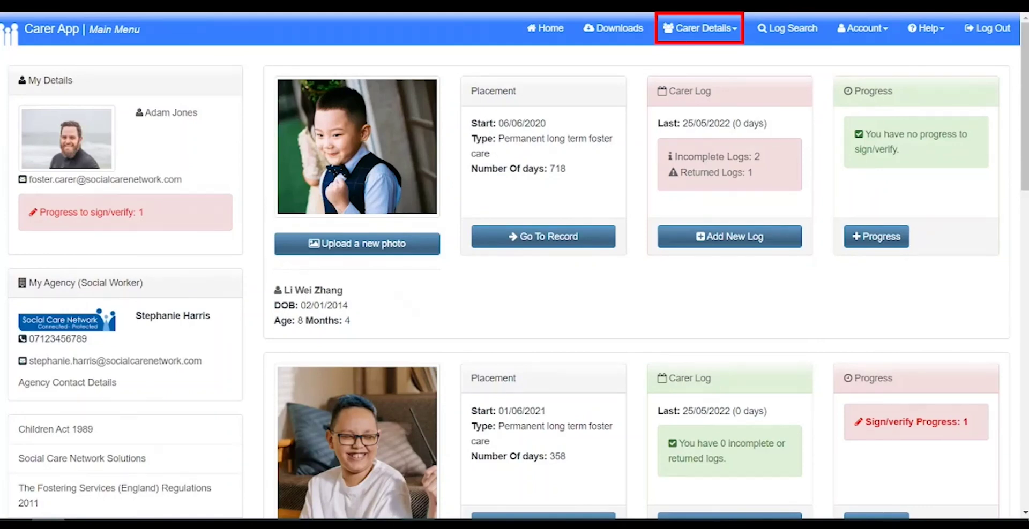
- View the carer's main details and check which other carer detail sections are available
click(714, 31)
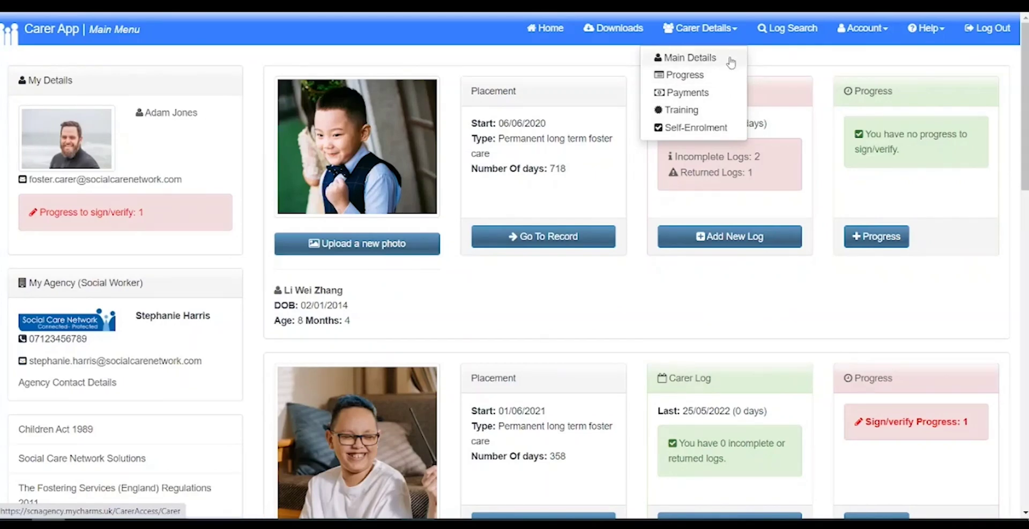
click(690, 57)
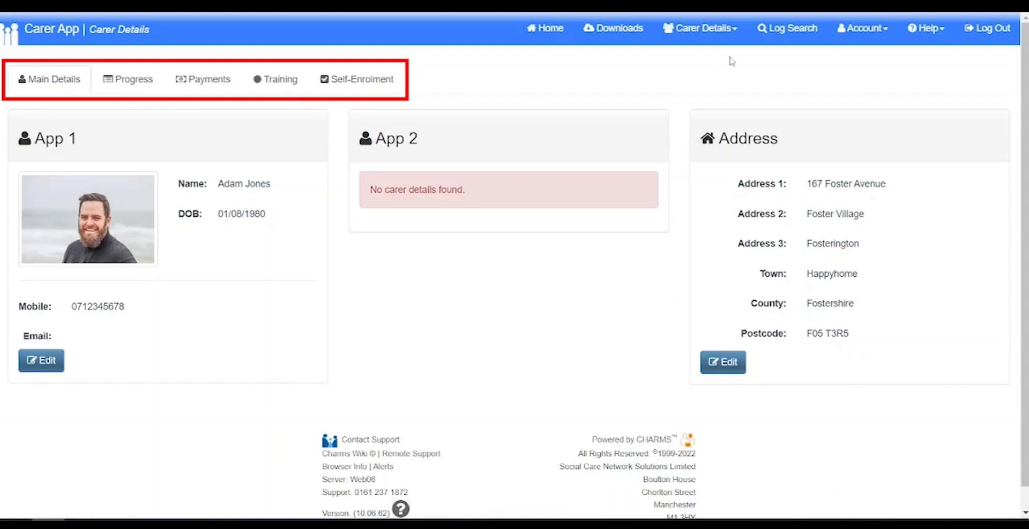
click(733, 30)
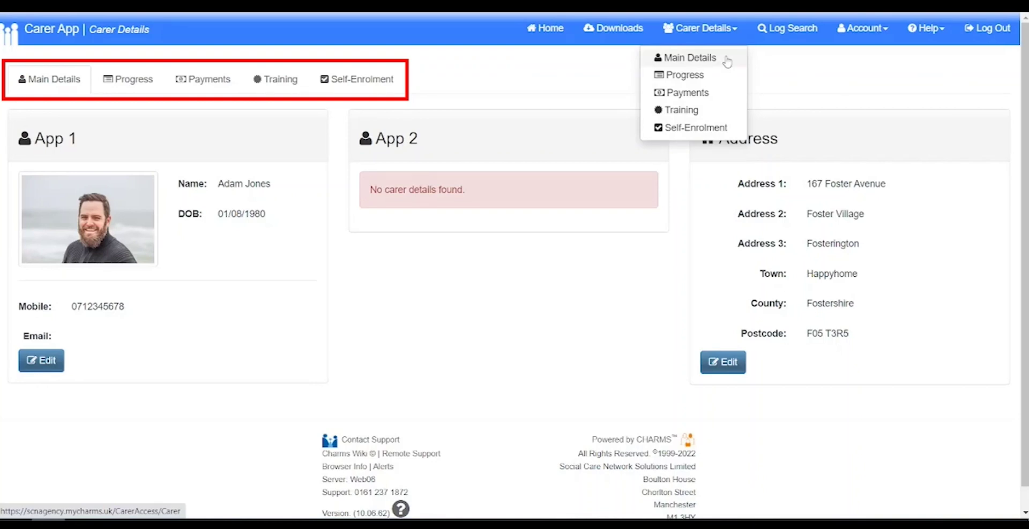
click(766, 75)
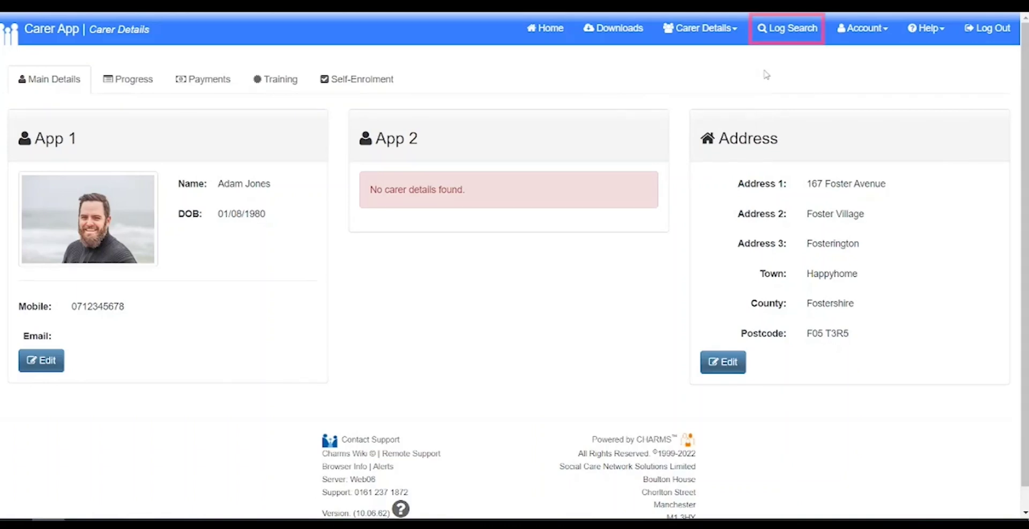
- In the log search, view the details of the first listed health log dated 25/05/2022, and return to the main menu
click(779, 34)
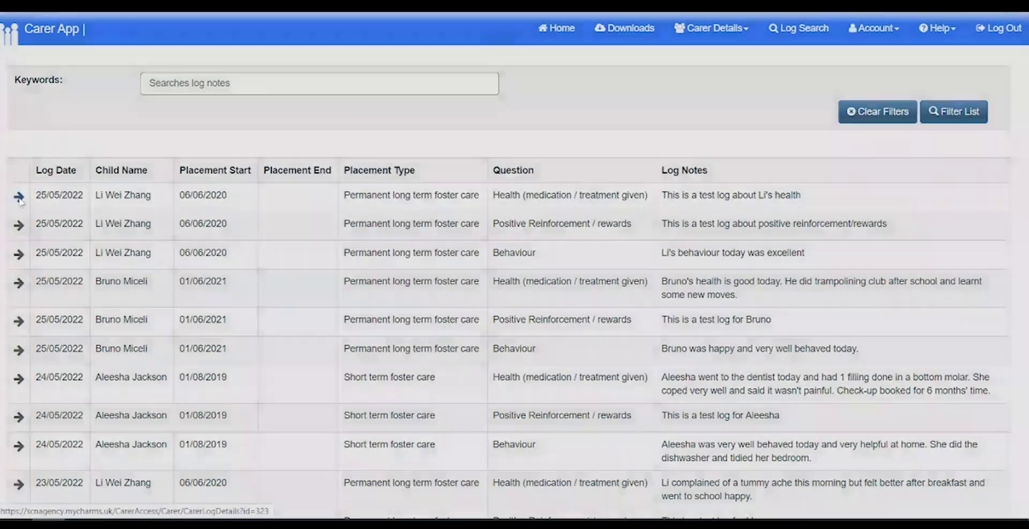
click(19, 197)
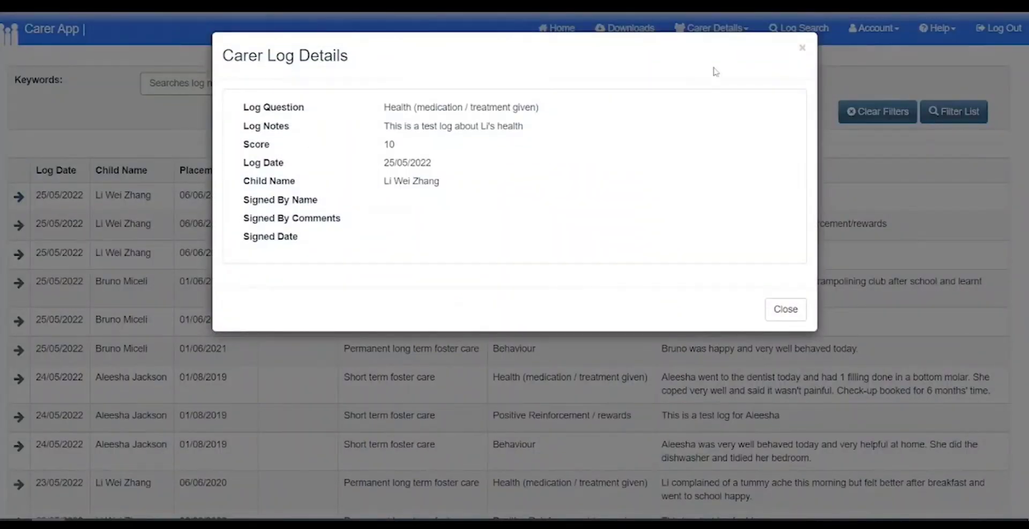
click(802, 49)
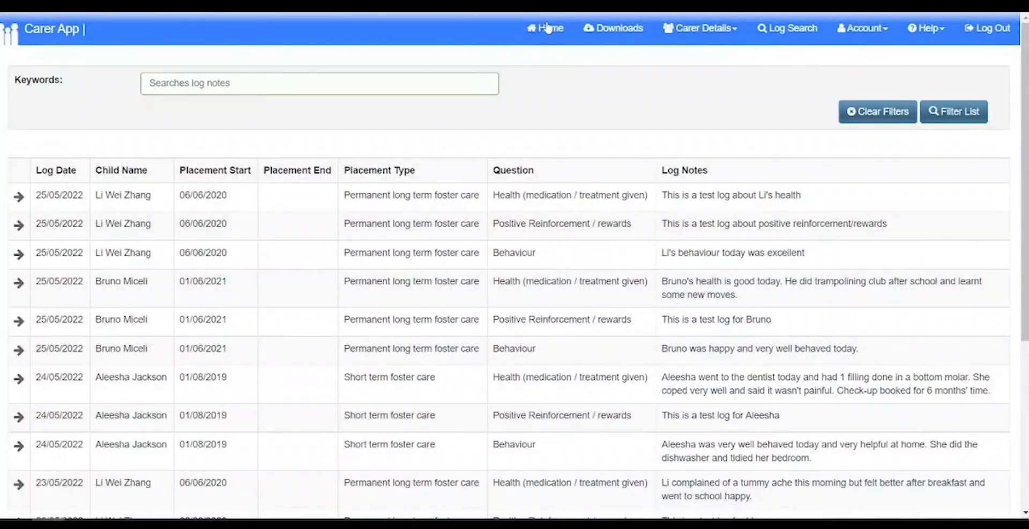
click(547, 33)
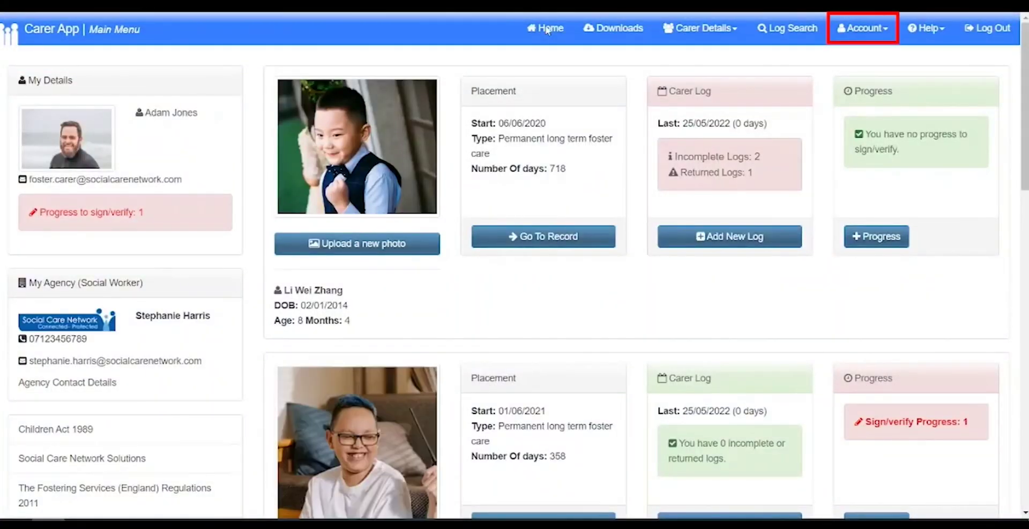
- Try Dyslexic View on the main menu and switch back to the standard view
click(878, 33)
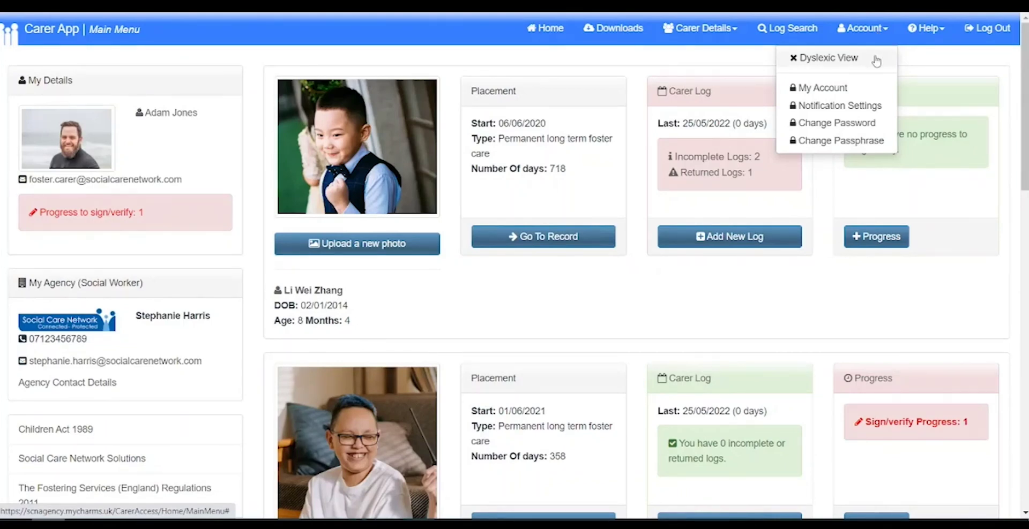
click(876, 59)
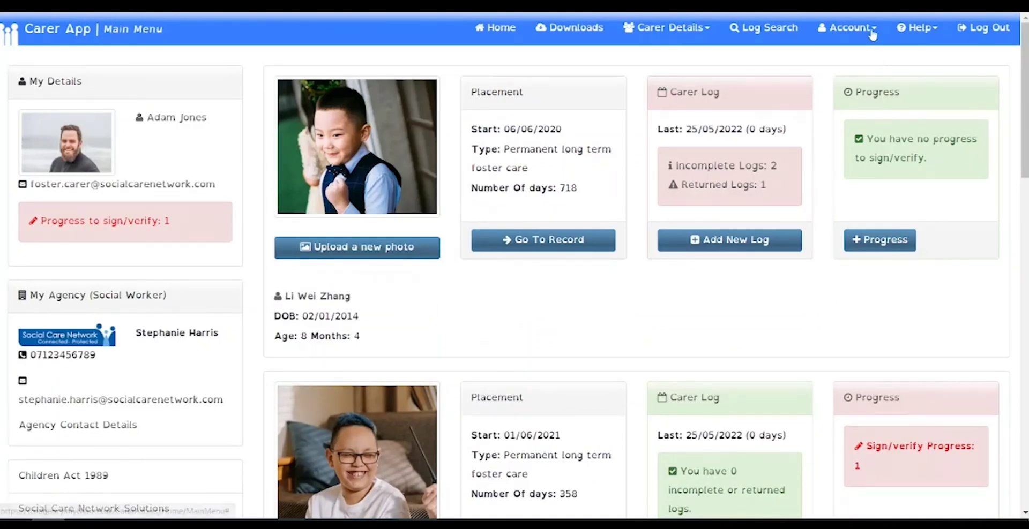
click(871, 32)
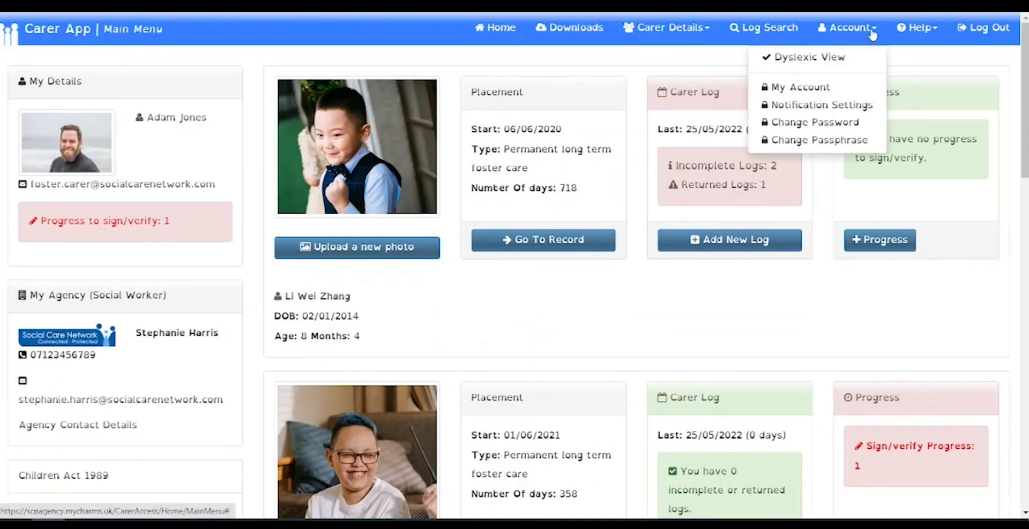
click(864, 62)
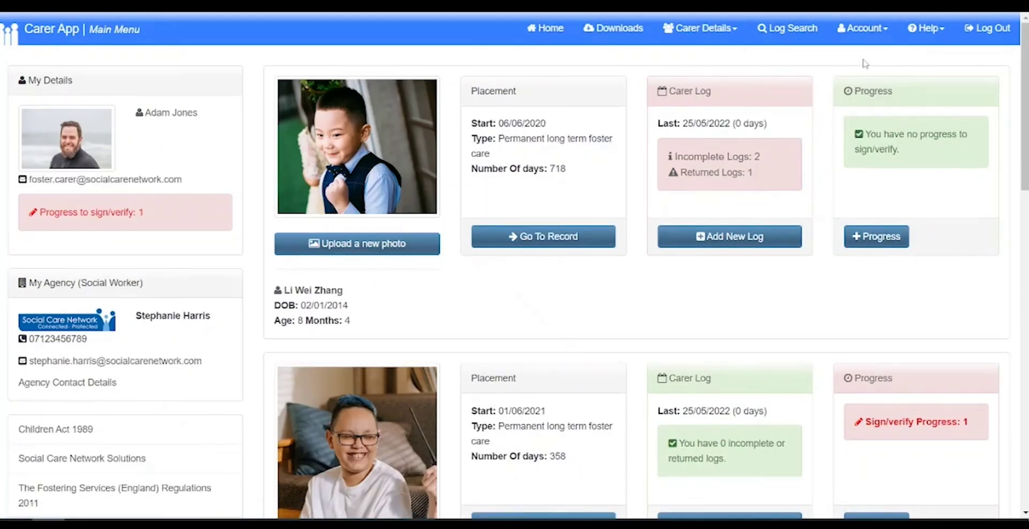
- Try the login notification prompt and SMS options in the notification settings, and close the settings without saving
click(883, 31)
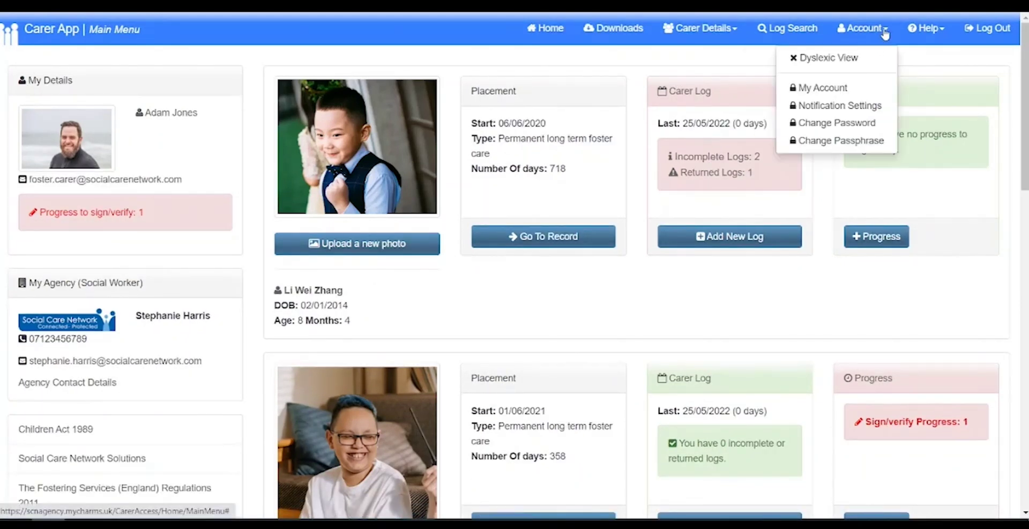
click(887, 106)
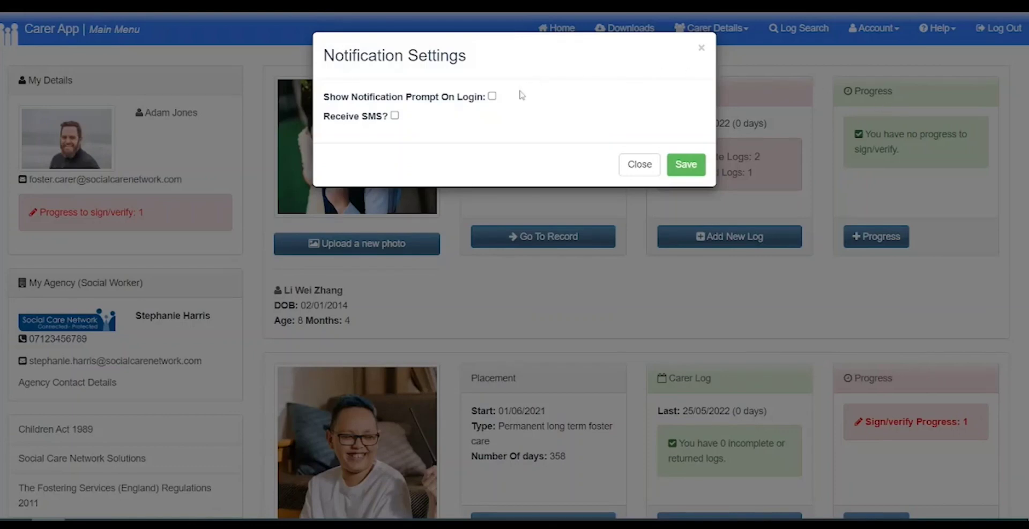
click(491, 97)
click(491, 96)
click(395, 116)
click(397, 119)
click(701, 47)
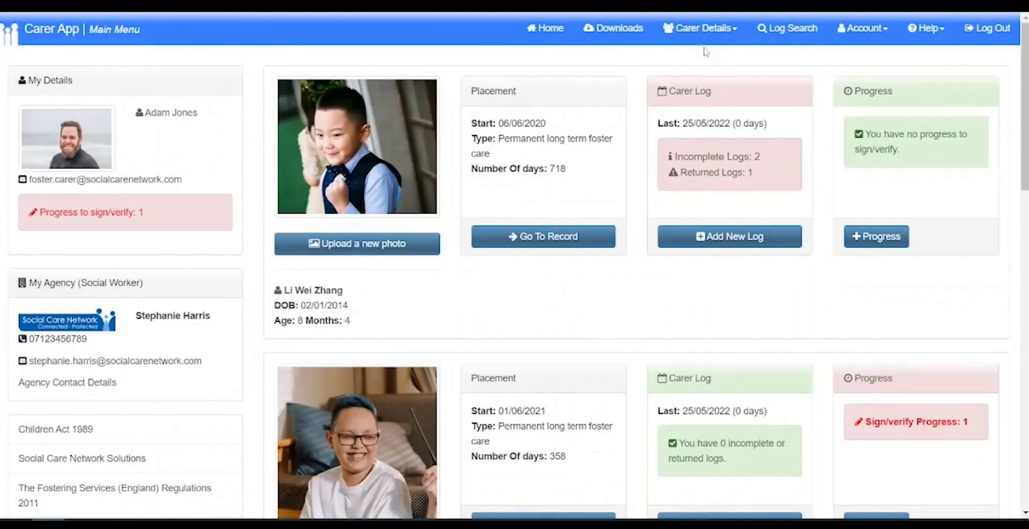
- Review the requirements for changing the account password, and close the form without saving
click(864, 39)
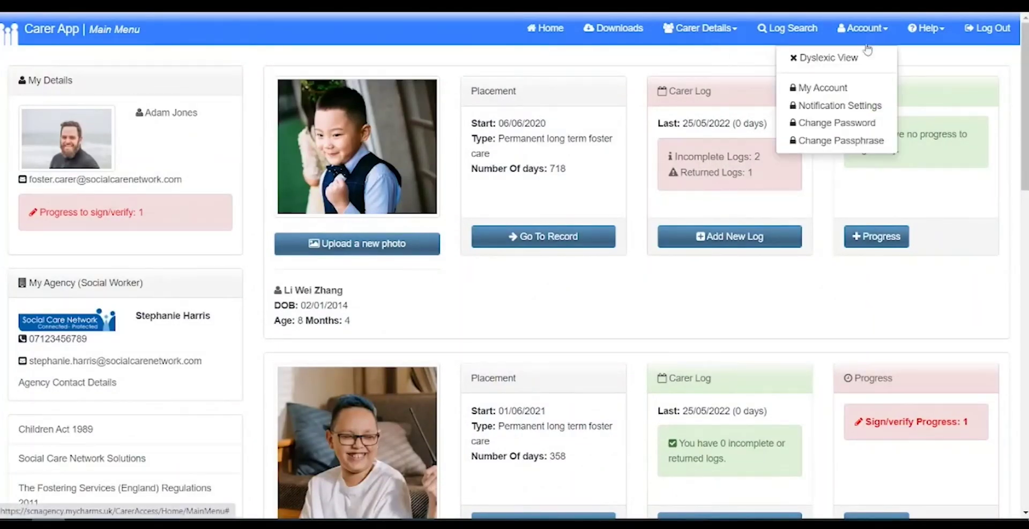
click(866, 122)
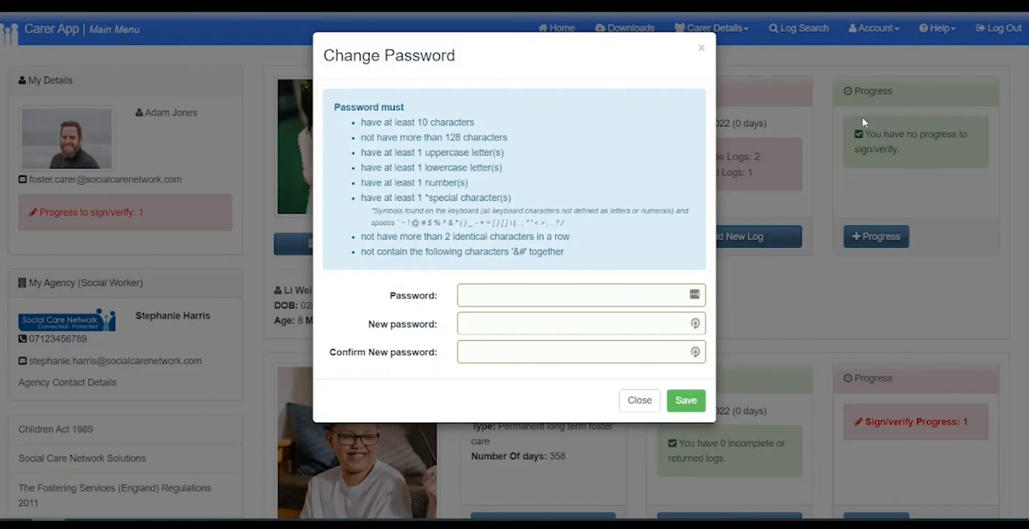
click(700, 51)
- Review the rules for changing the account passphrase, and close the form without saving
click(876, 40)
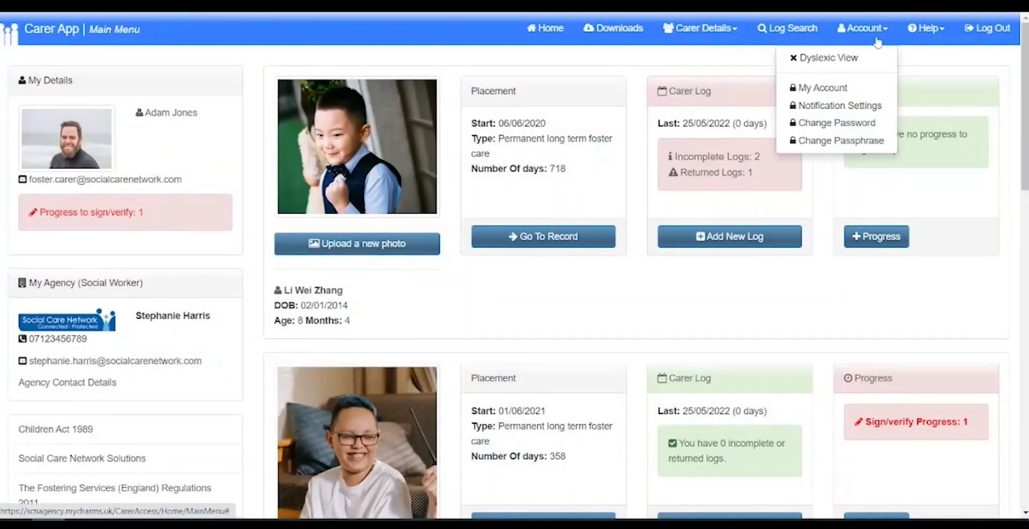
click(864, 142)
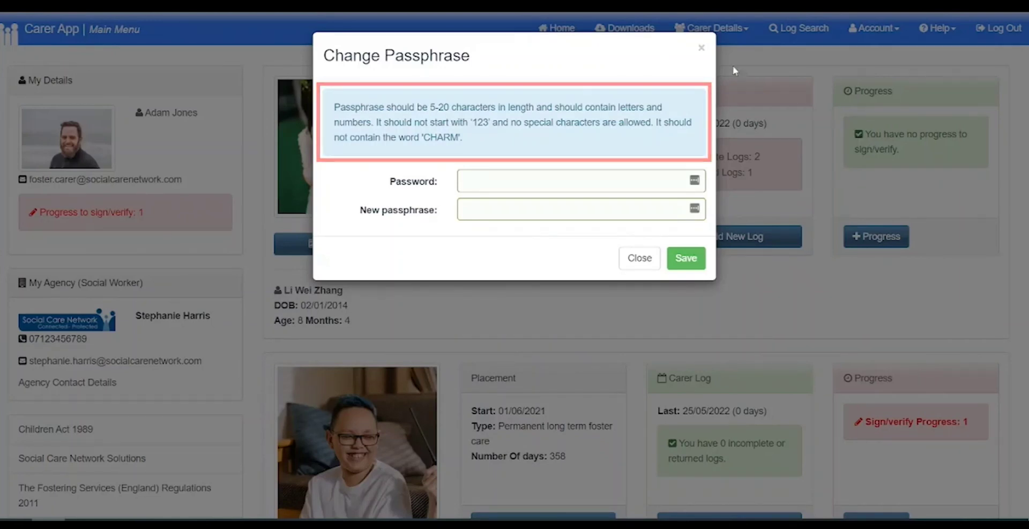
click(703, 50)
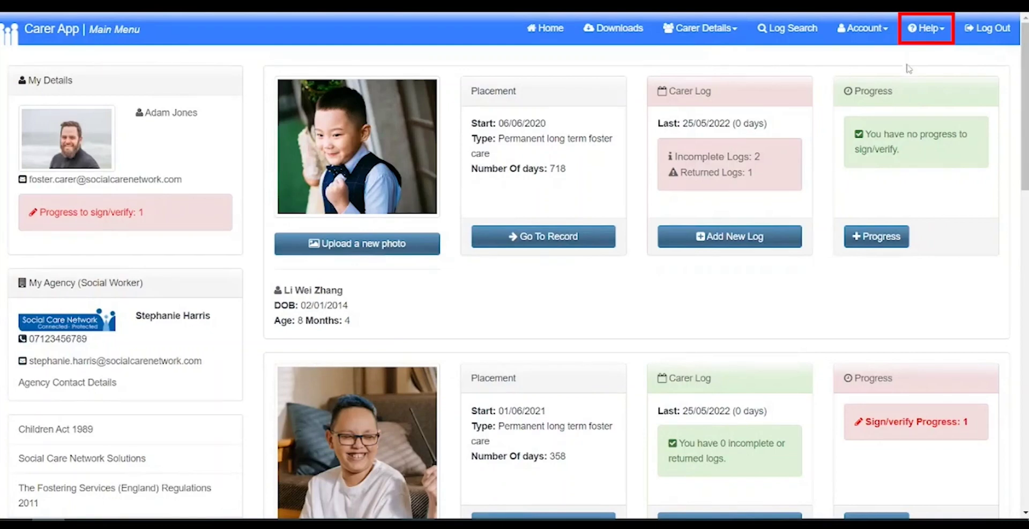
- Check which help and remote support options are available from the main menu
click(933, 38)
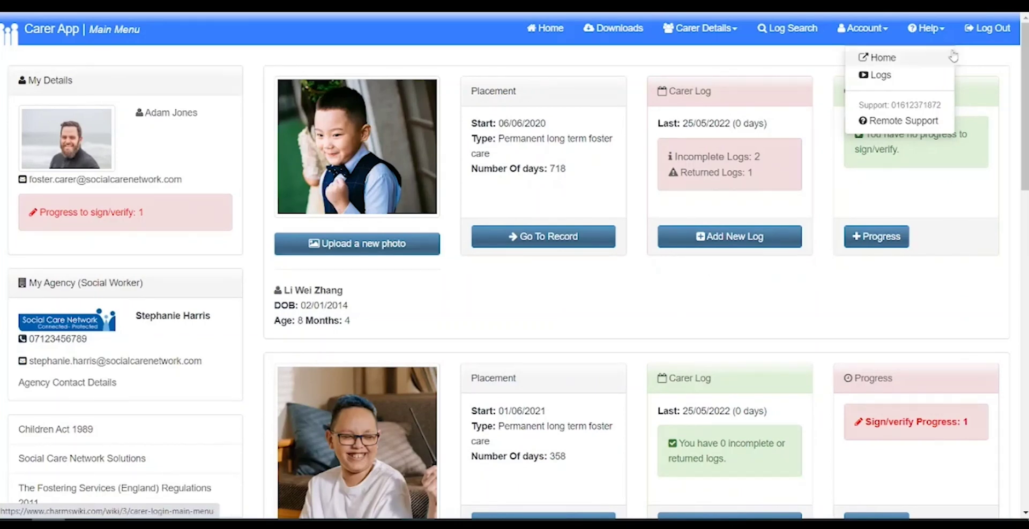
click(986, 70)
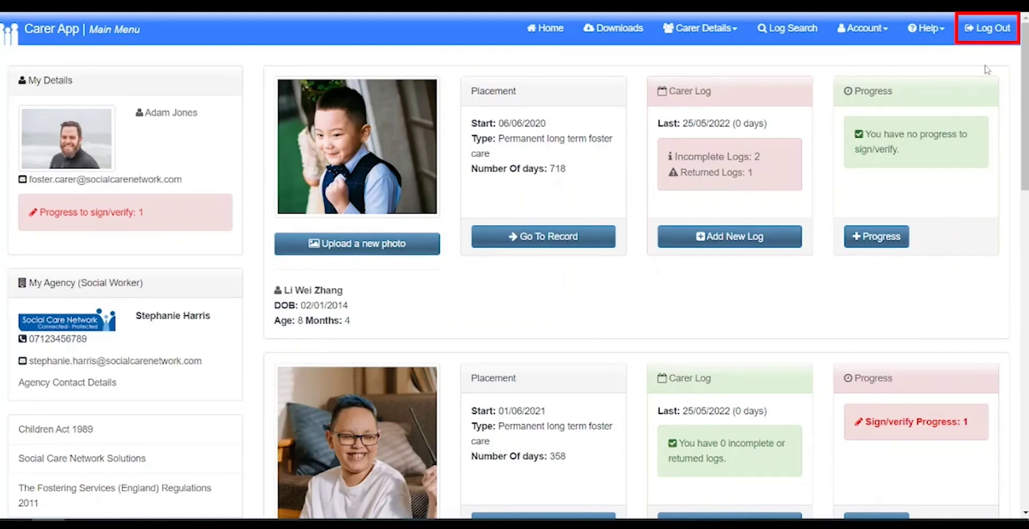
- Log out of the carer account and confirm the logout despite the outstanding logs and progress items
click(991, 34)
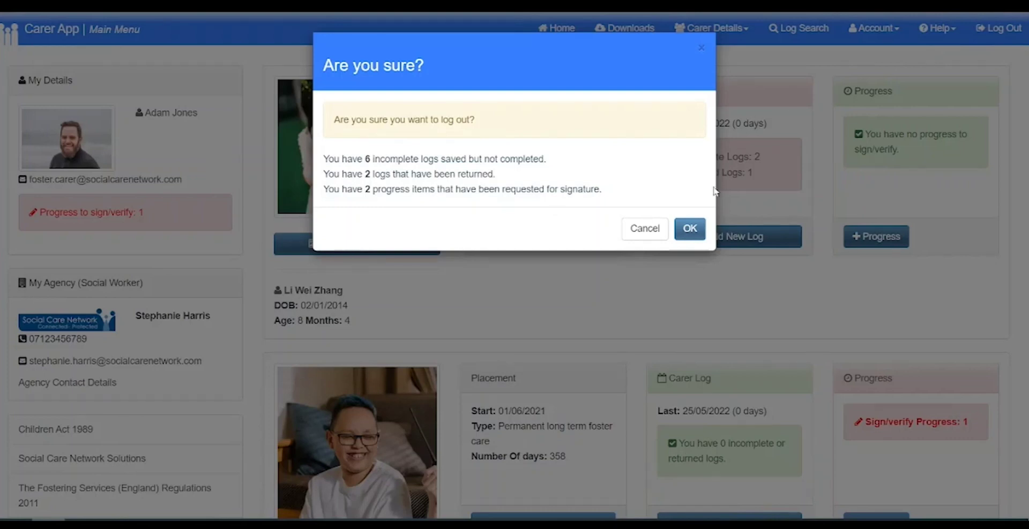
click(691, 229)
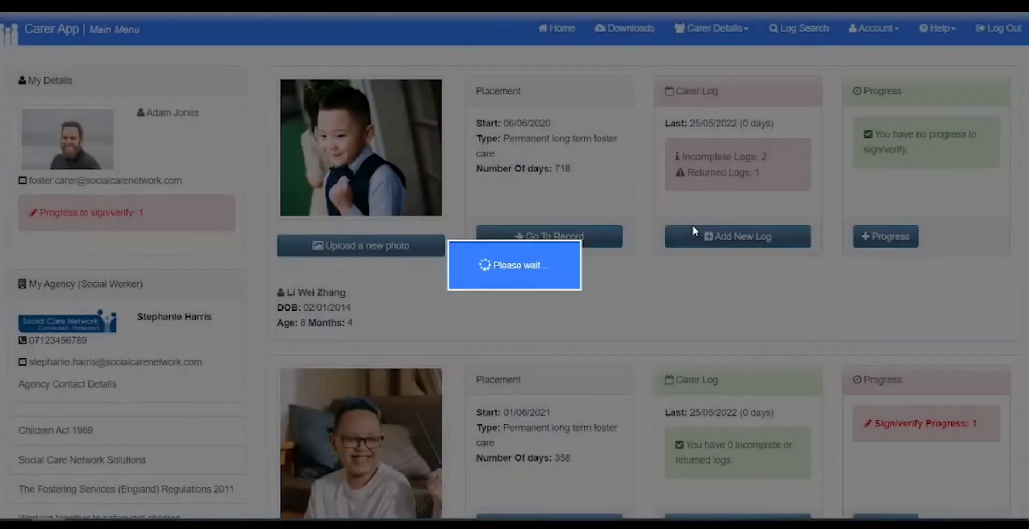